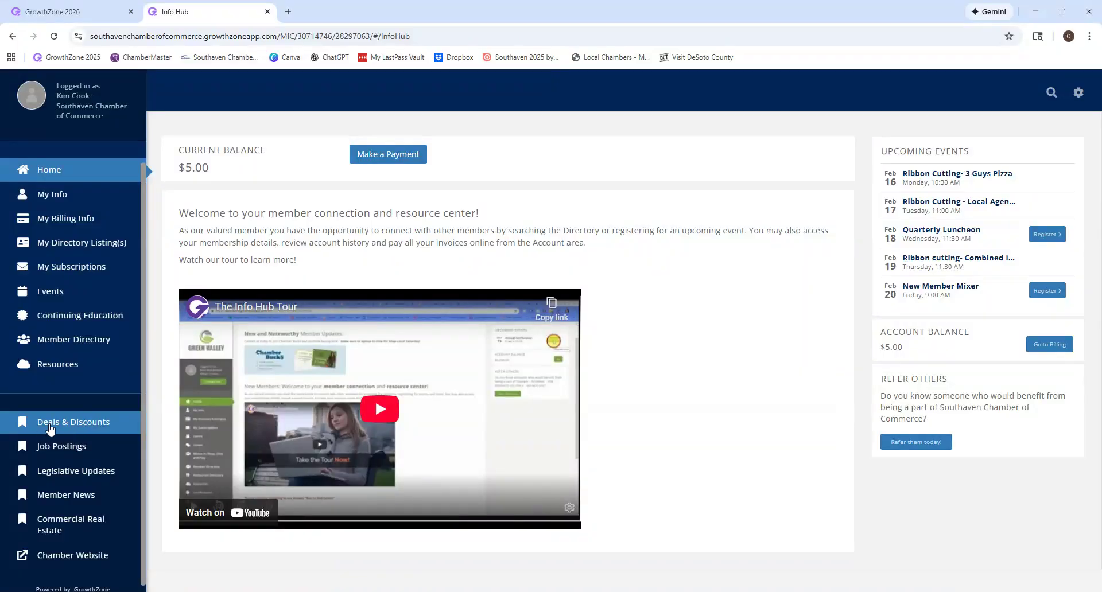
Go to the Deals & Discounts page in the Info Hub sidebar
{"action": "left_click", "coordinate": [80, 430]}
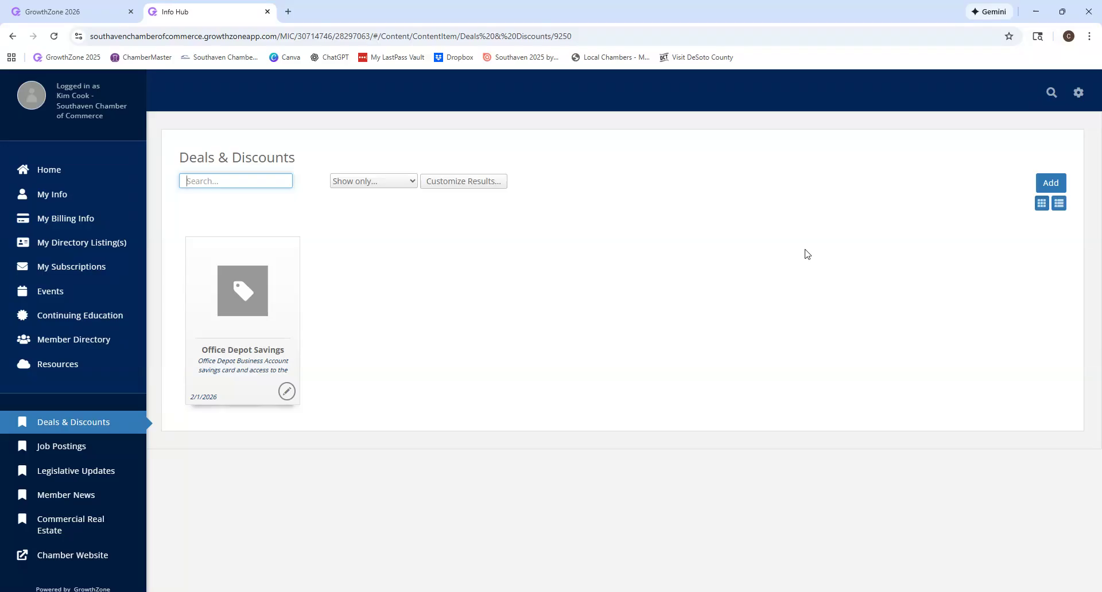
Start a new deal with the Add button, opening its creation form in a new tab
{"action": "left_click", "coordinate": [1054, 184]}
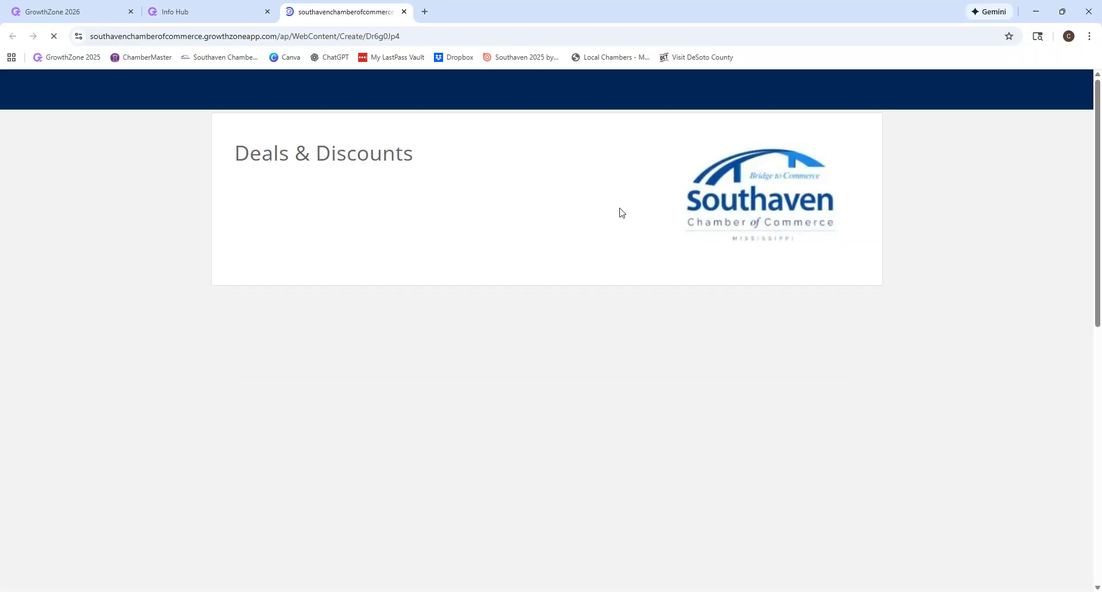
Enter the deal title '20% off Service', correcting a typo along the way
{"action": "scroll", "coordinate": [620, 211], "scroll_direction": "down", "scroll_amount": 2}
{"action": "left_click", "coordinate": [591, 235]}
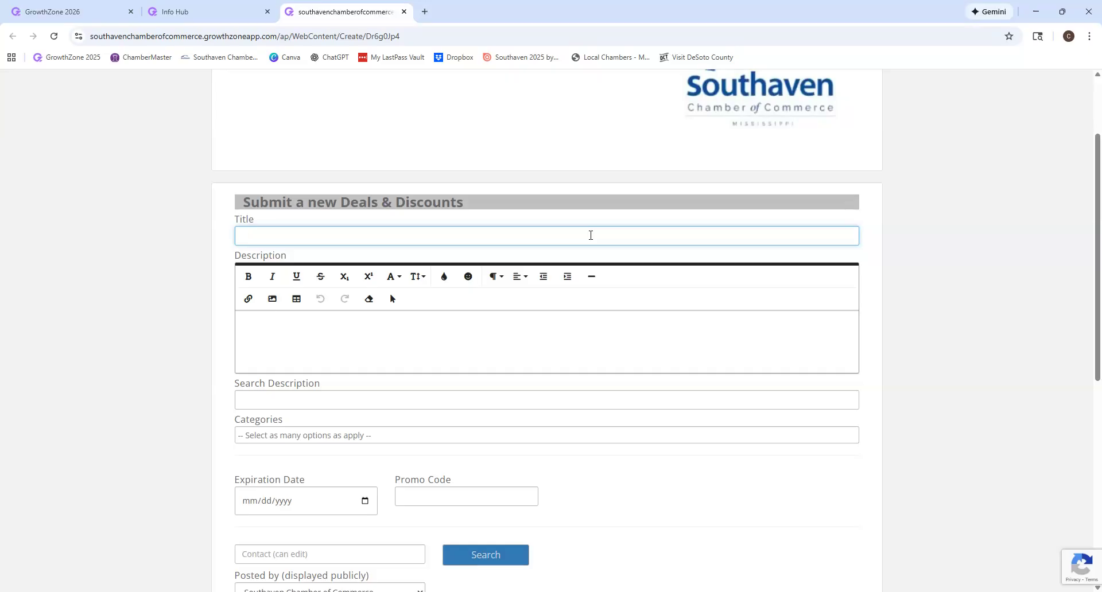
{"action": "type", "text": "20% off Service"}
Enter the description 'Service - blah blah', then go to the search description and categories
{"action": "left_click", "coordinate": [586, 330]}
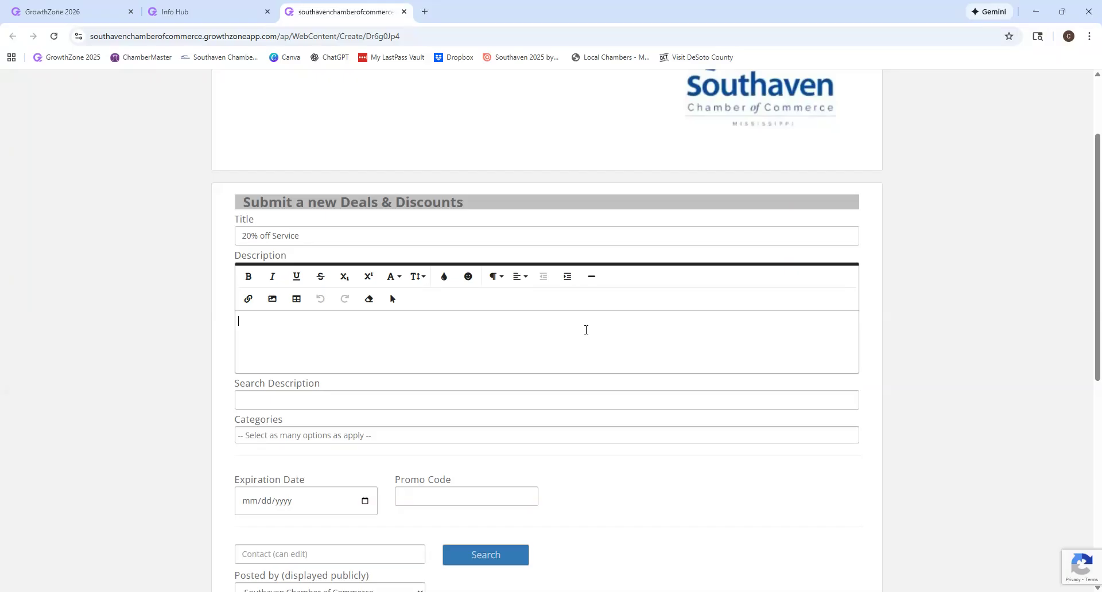
{"action": "type", "text": "Service - blah blah"}
{"action": "left_click", "coordinate": [398, 395]}
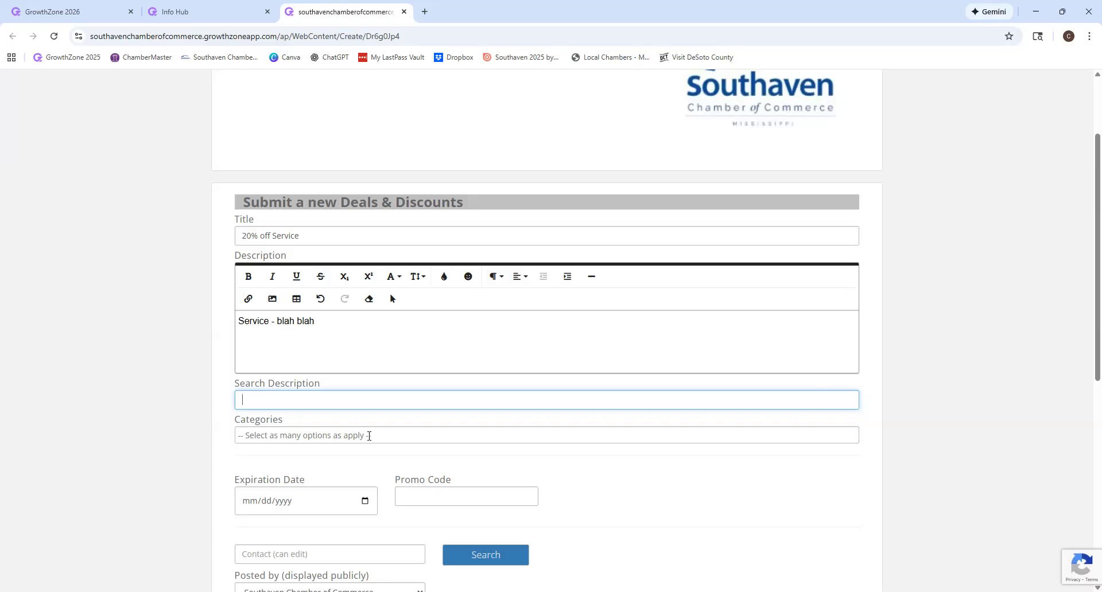
{"action": "left_click", "coordinate": [369, 436]}
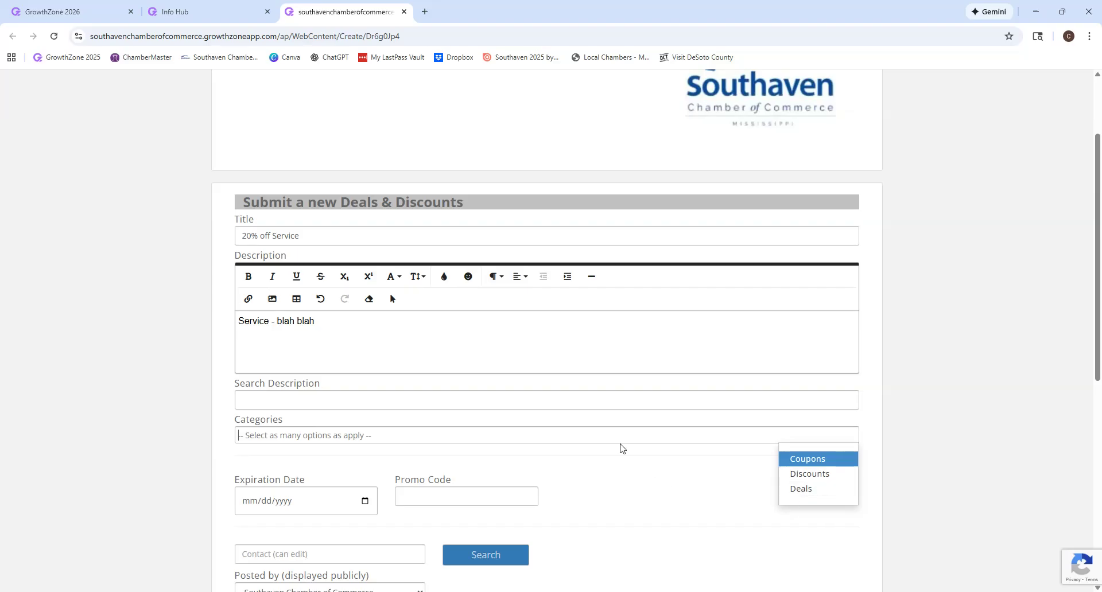
Leave the categories unselected and enter the promo code 100SCC
{"action": "left_click", "coordinate": [637, 482]}
{"action": "scroll", "coordinate": [636, 481], "scroll_direction": "down", "scroll_amount": 1}
{"action": "scroll", "coordinate": [636, 482], "scroll_direction": "down", "scroll_amount": 1}
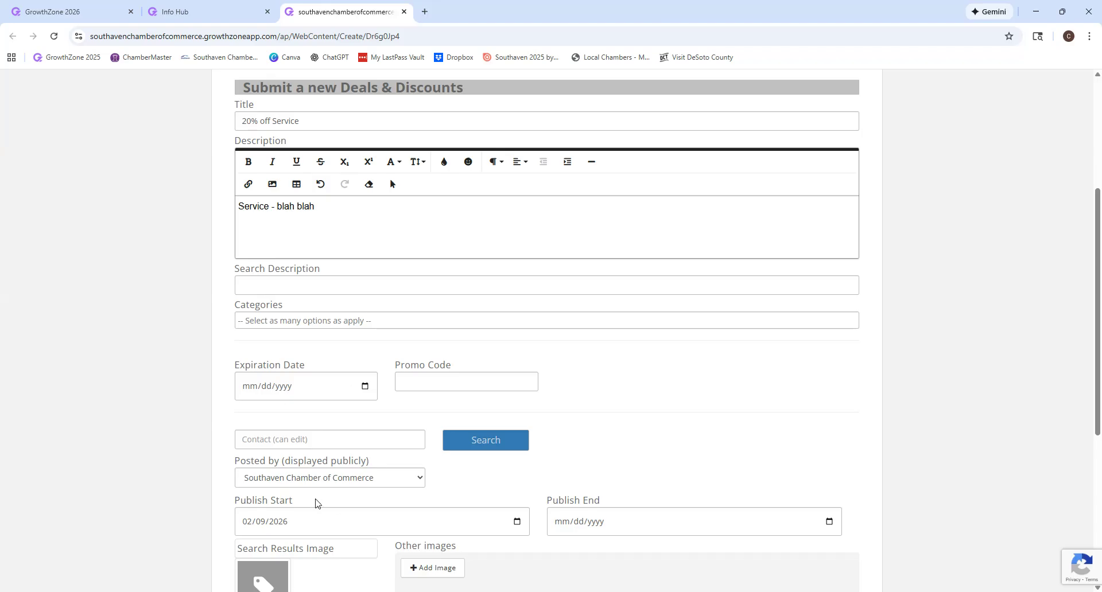
{"action": "left_click", "coordinate": [437, 382]}
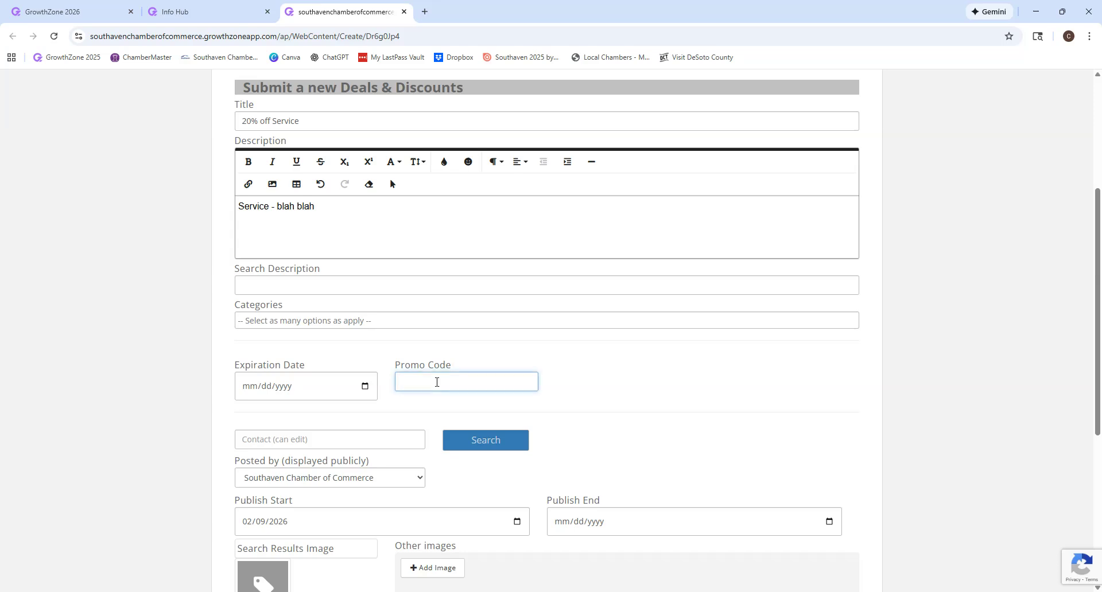
{"action": "type", "text": "100SCC"}
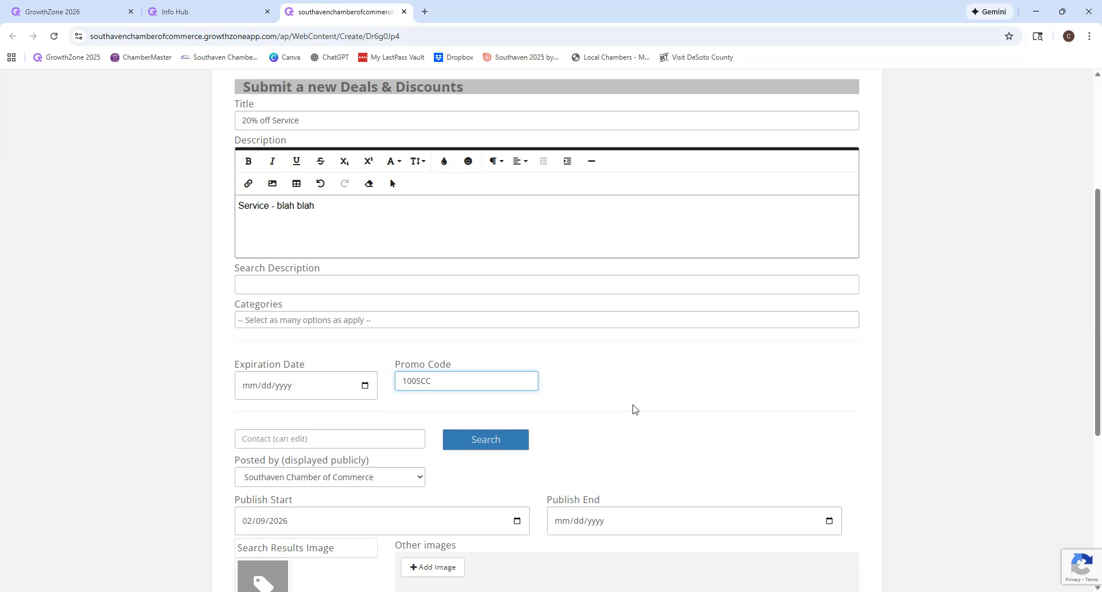
{"action": "scroll", "coordinate": [633, 409], "scroll_direction": "down", "scroll_amount": 1}
{"action": "scroll", "coordinate": [605, 397], "scroll_direction": "down", "scroll_amount": 2}
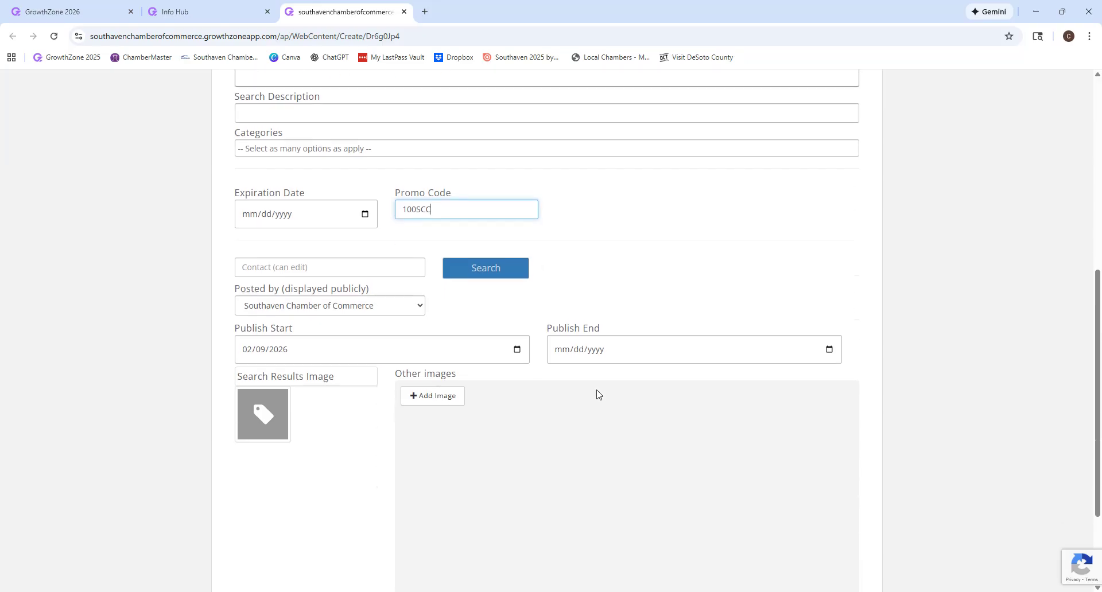
Under Contact, set Posted by to the member's own name instead of the Chamber
{"action": "left_click", "coordinate": [297, 266]}
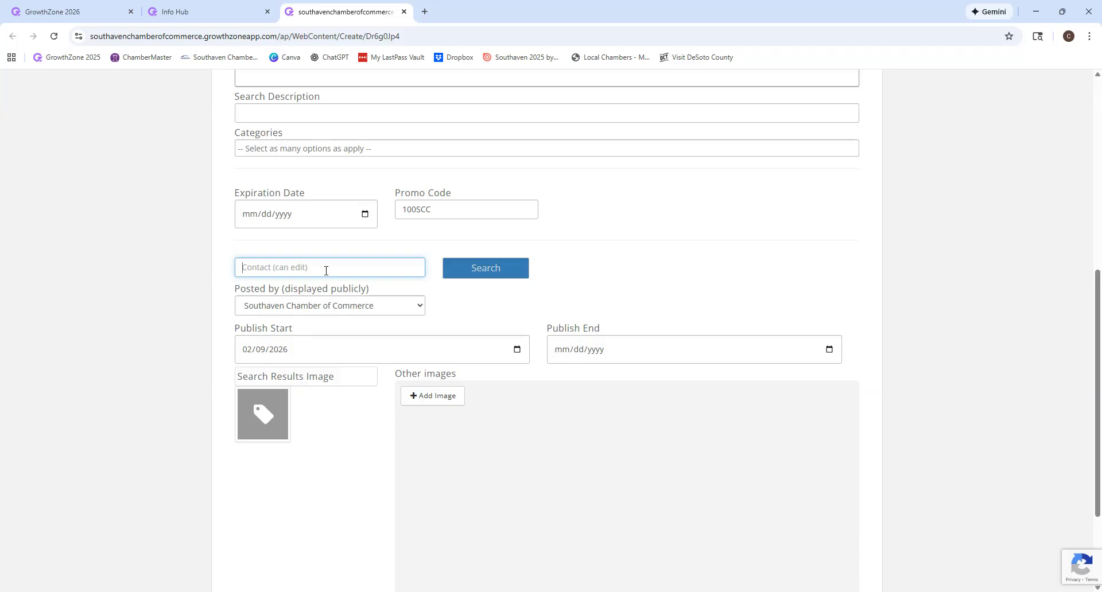
{"action": "left_click", "coordinate": [379, 308]}
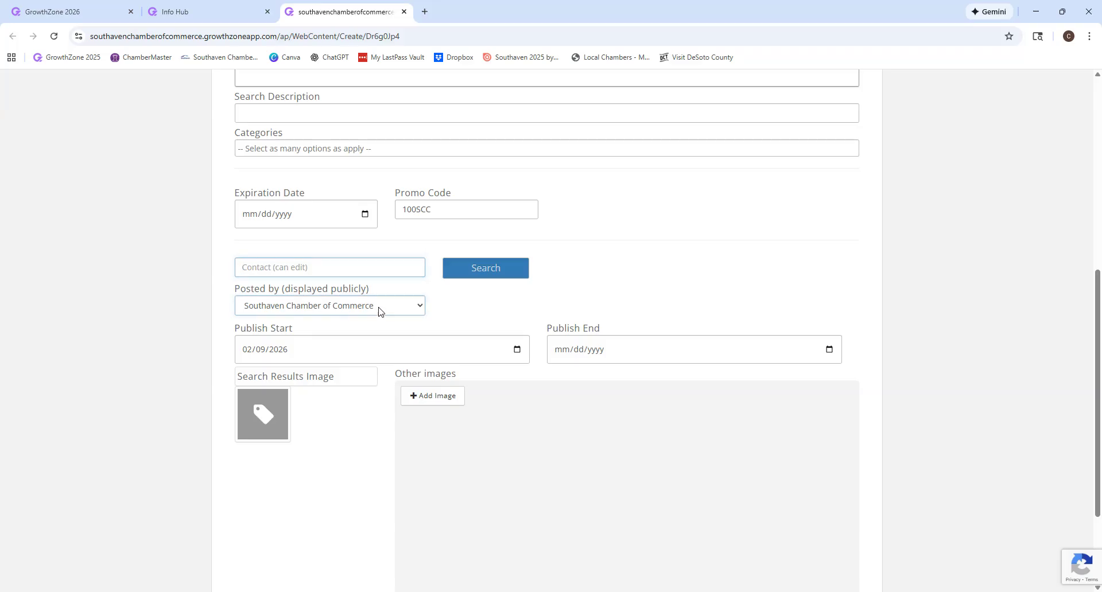
{"action": "left_click", "coordinate": [343, 339]}
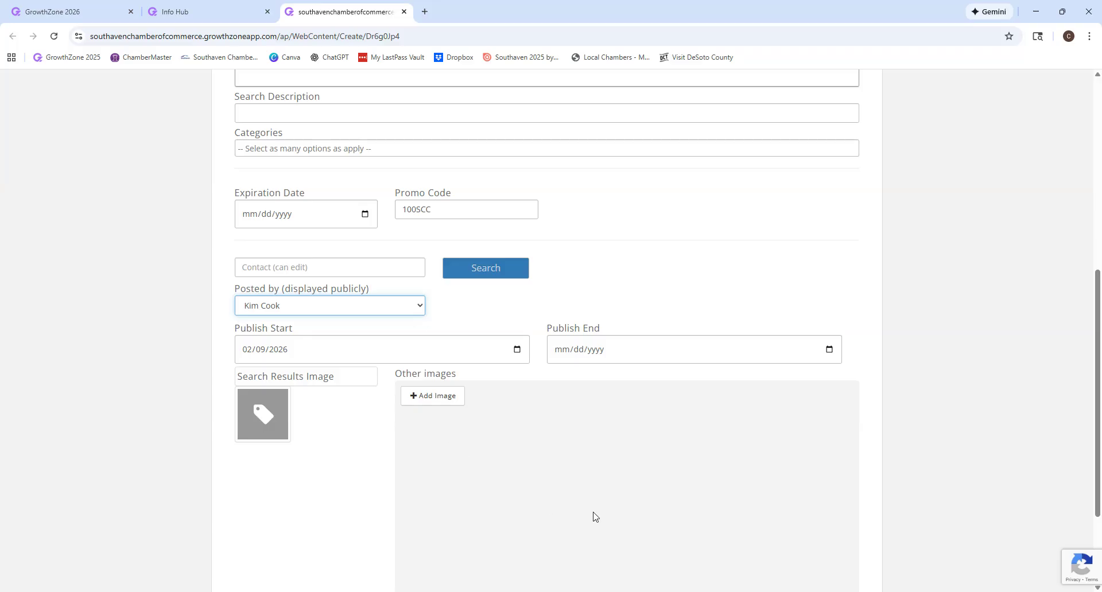
Submit the 20% off Service deal
{"action": "scroll", "coordinate": [601, 480], "scroll_direction": "down", "scroll_amount": 2}
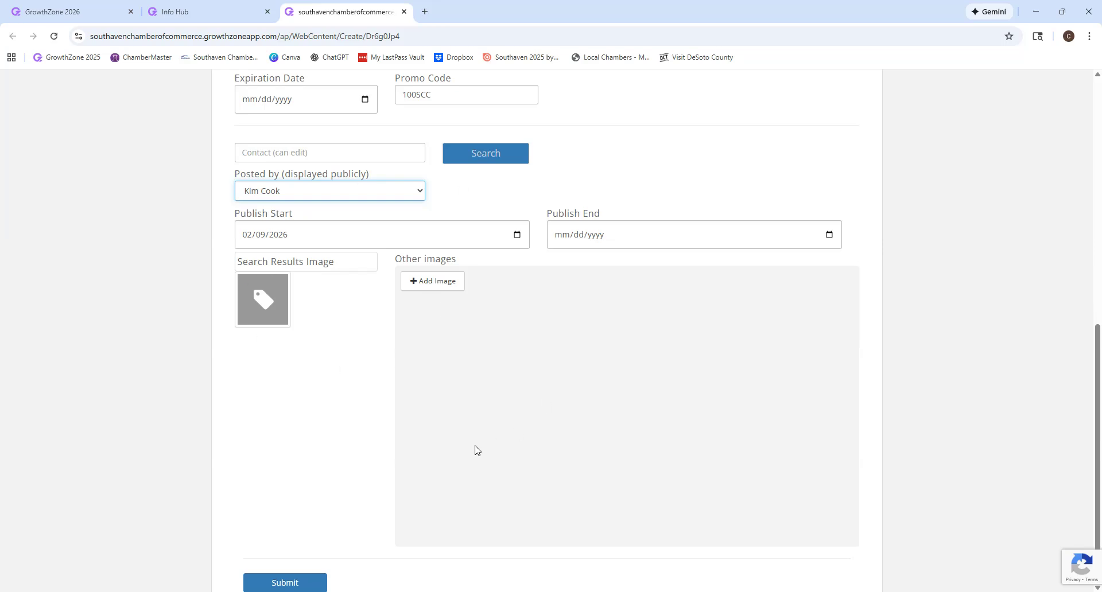
{"action": "scroll", "coordinate": [475, 451], "scroll_direction": "up", "scroll_amount": 10}
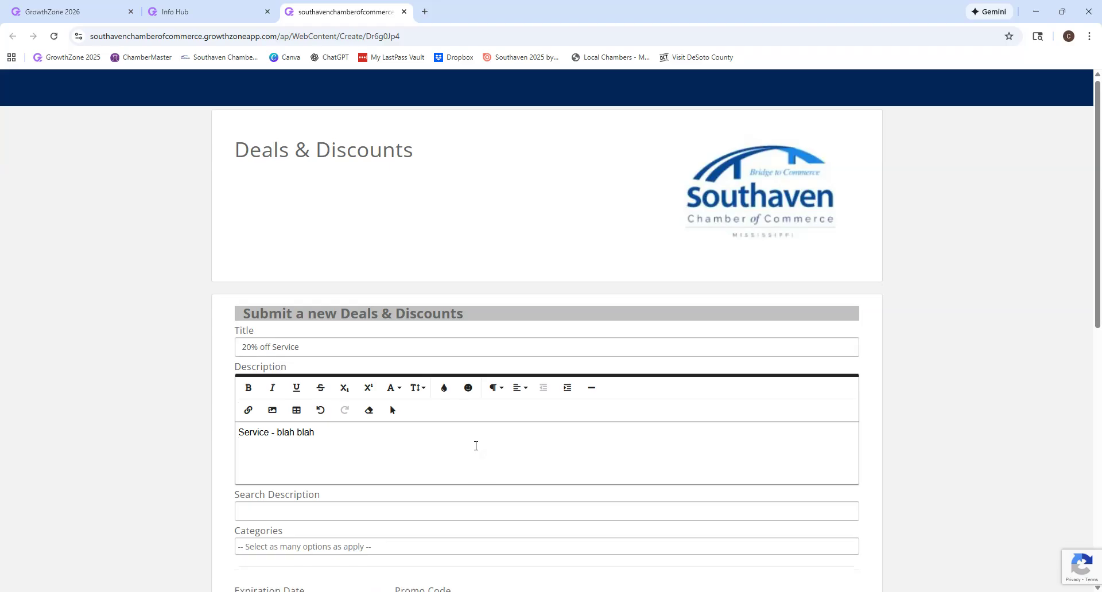
{"action": "scroll", "coordinate": [475, 446], "scroll_direction": "down", "scroll_amount": 7}
{"action": "scroll", "coordinate": [475, 450], "scroll_direction": "down", "scroll_amount": 3}
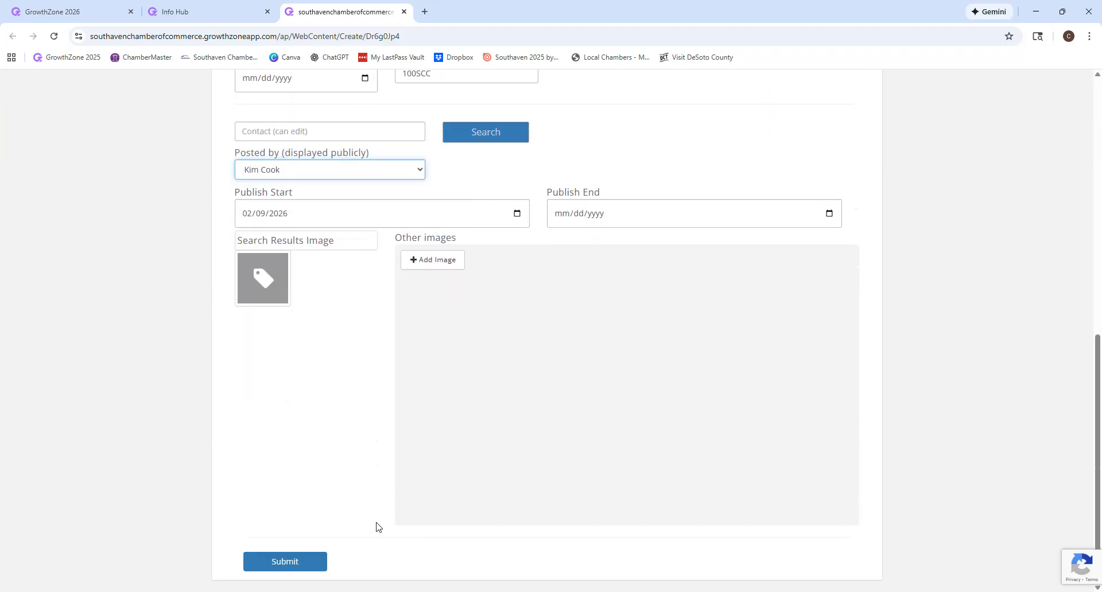
{"action": "left_click", "coordinate": [281, 562]}
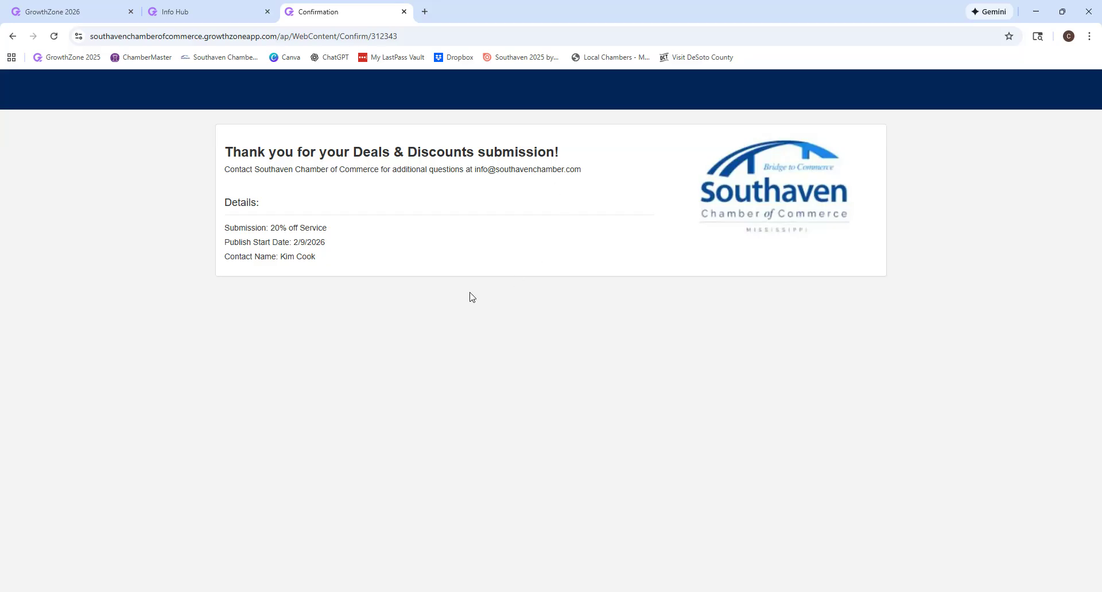
Switch back to the Info Hub tab showing the Deals & Discounts list
{"action": "left_click", "coordinate": [218, 20]}
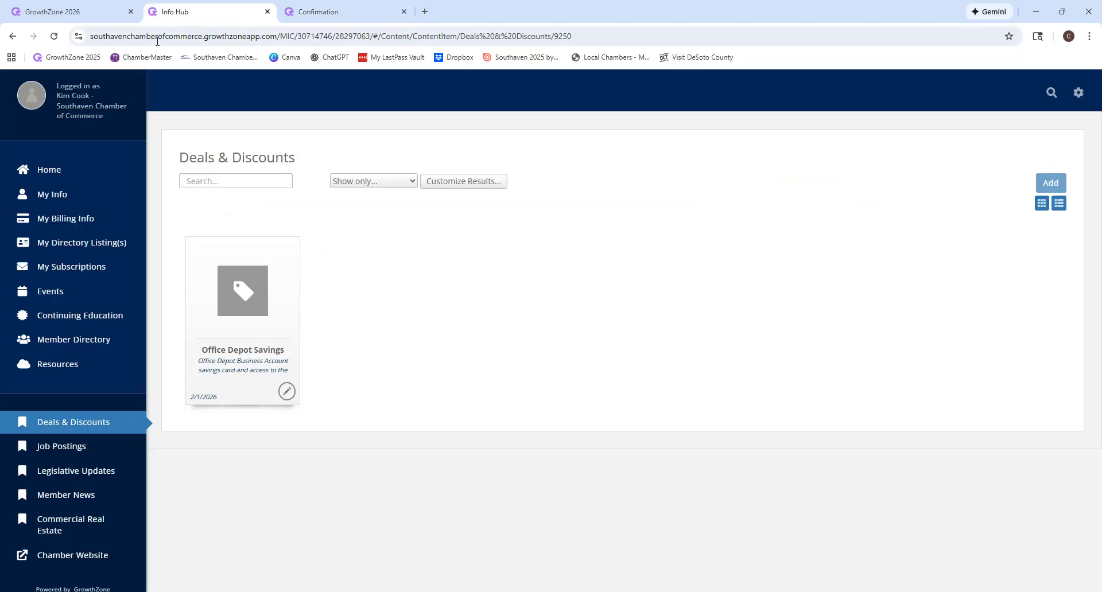
Reload the Info Hub so the 20% off Service deal dated 2/9/2026 appears
{"action": "left_click", "coordinate": [54, 36]}
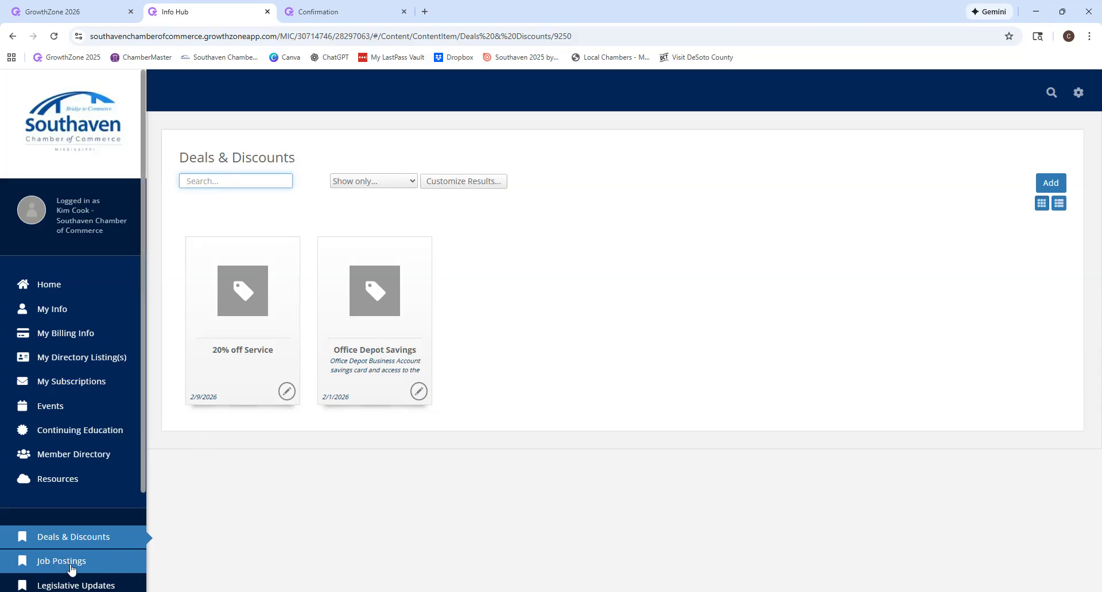
{"action": "scroll", "coordinate": [69, 562], "scroll_direction": "down", "scroll_amount": 1}
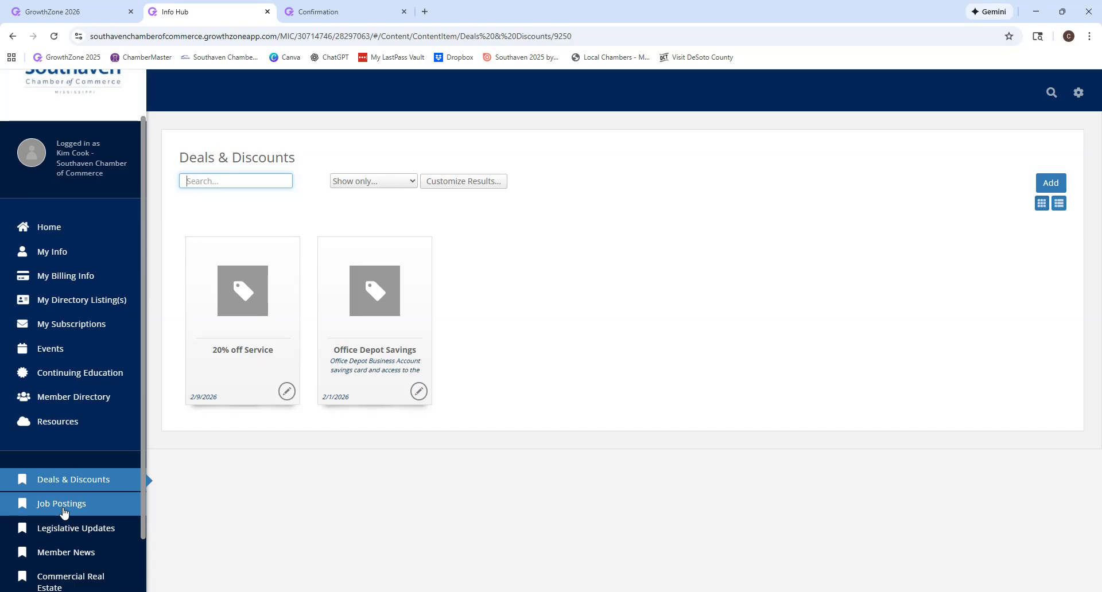
Open Vitalant's Account Manager job posting and scroll through its requirements and skills
{"action": "left_click", "coordinate": [64, 513]}
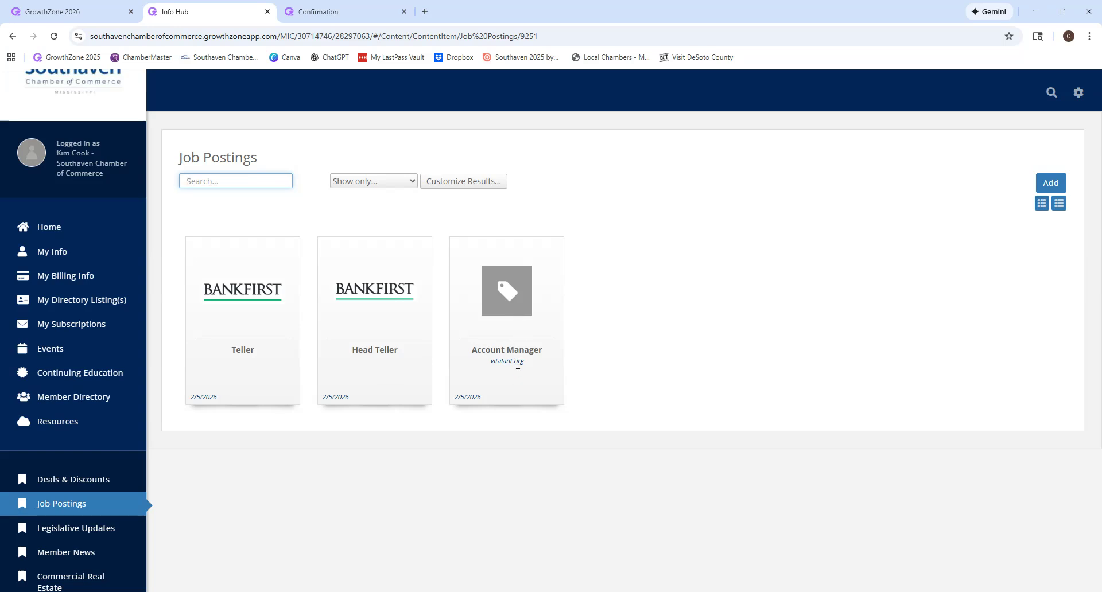
{"action": "left_click", "coordinate": [489, 297]}
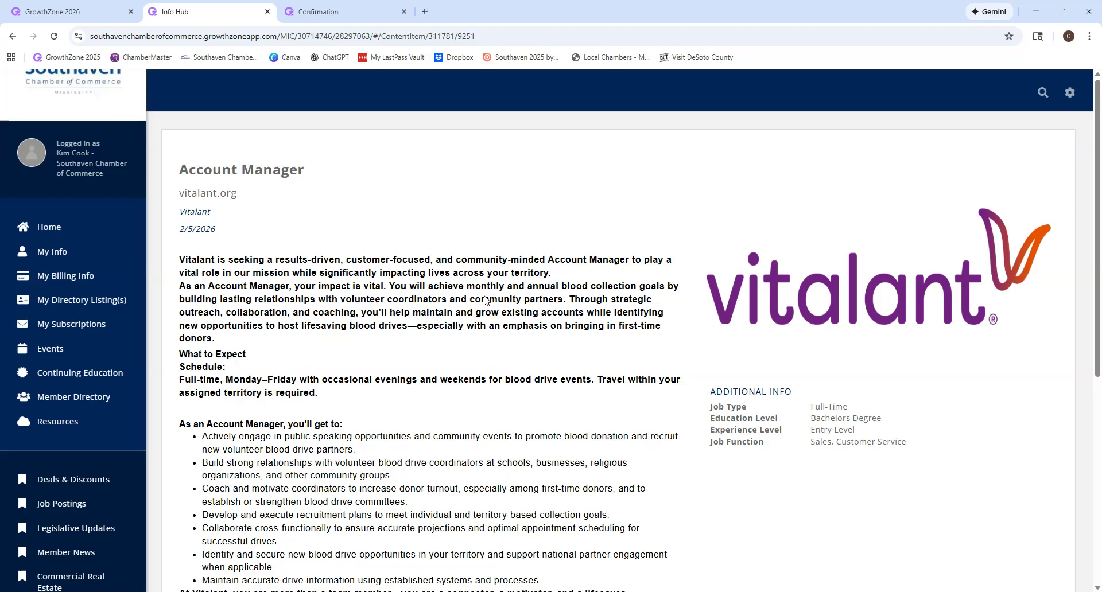
{"action": "scroll", "coordinate": [485, 299], "scroll_direction": "down", "scroll_amount": 4}
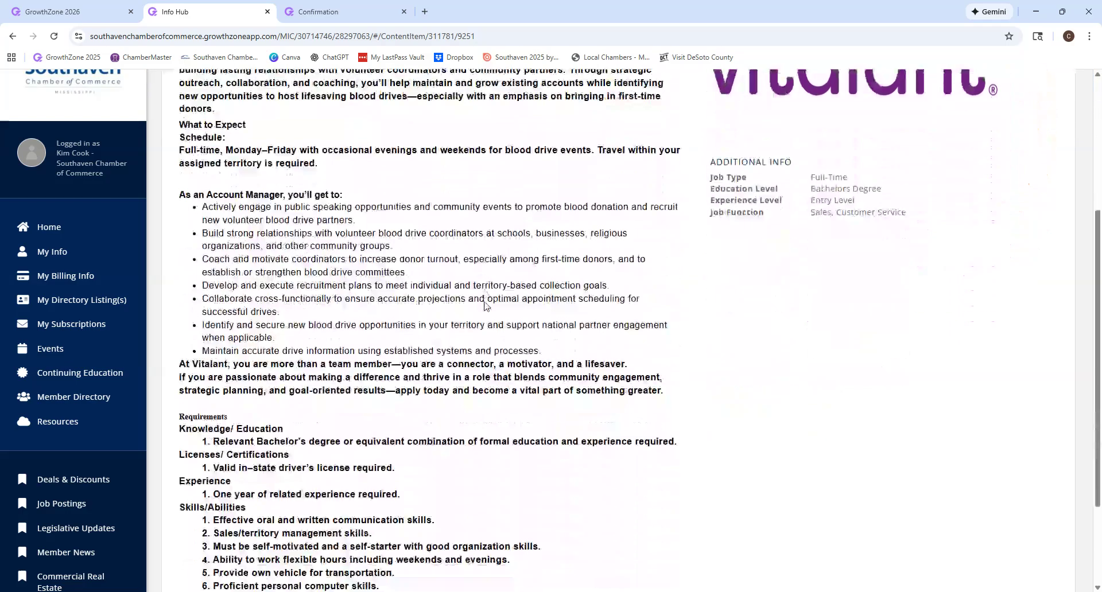
{"action": "scroll", "coordinate": [485, 305], "scroll_direction": "down", "scroll_amount": 3}
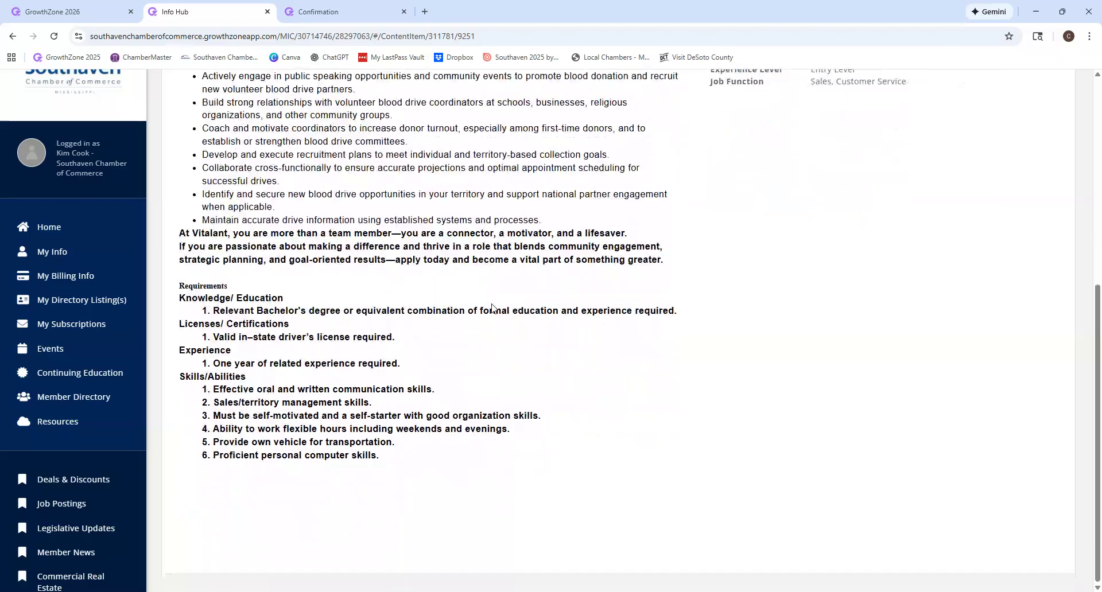
{"action": "scroll", "coordinate": [504, 300], "scroll_direction": "up", "scroll_amount": 6}
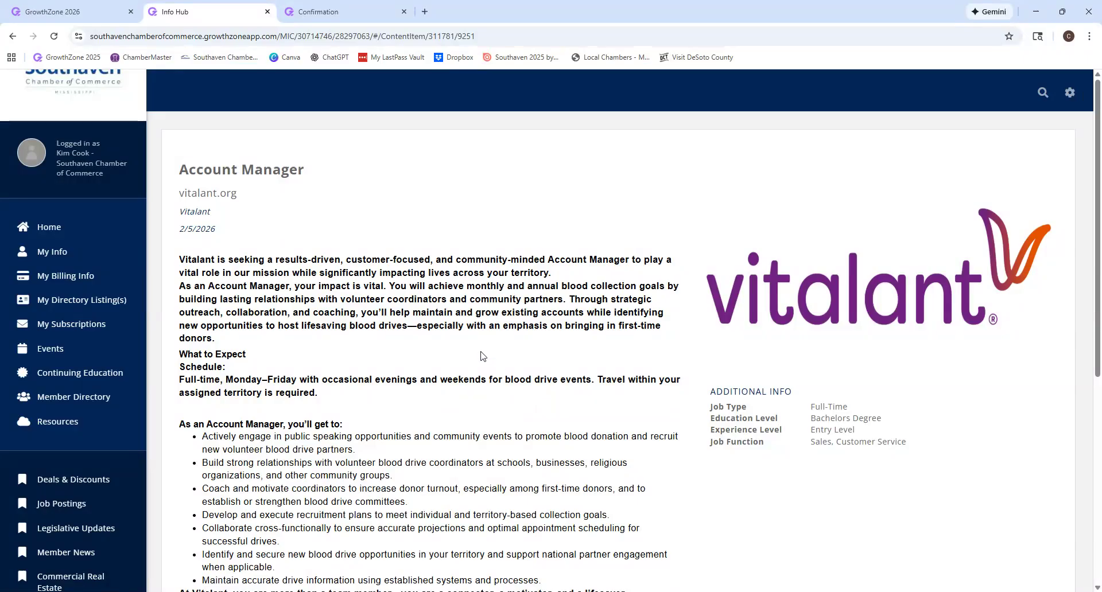
{"action": "scroll", "coordinate": [483, 356], "scroll_direction": "down", "scroll_amount": 6}
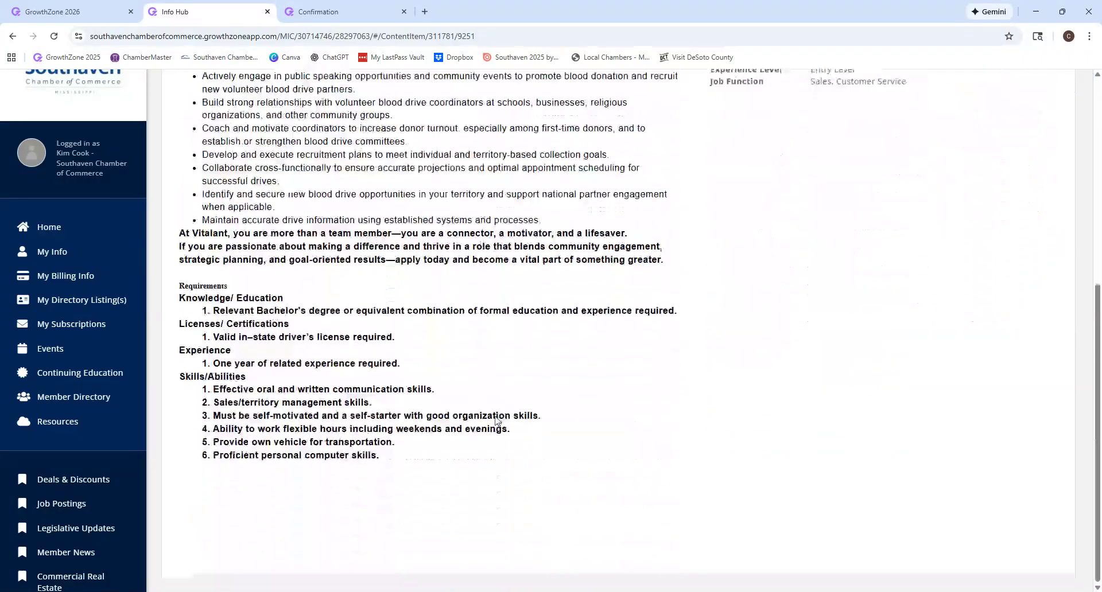
{"action": "scroll", "coordinate": [496, 421], "scroll_direction": "up", "scroll_amount": 6}
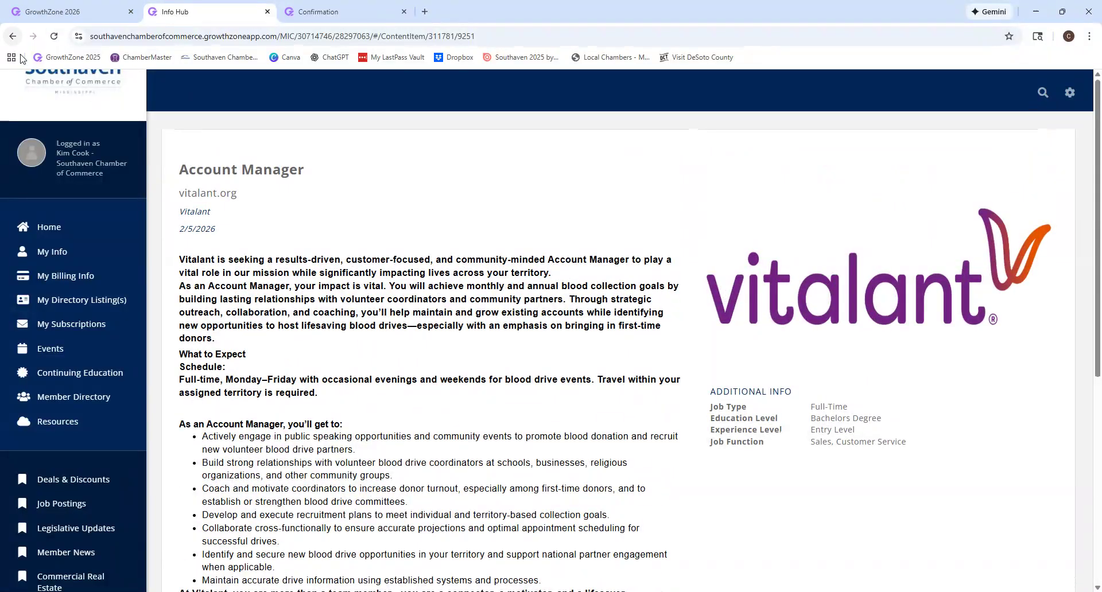
From the Job Postings list, open a blank job posting submission form and scroll through it
{"action": "left_click", "coordinate": [80, 513]}
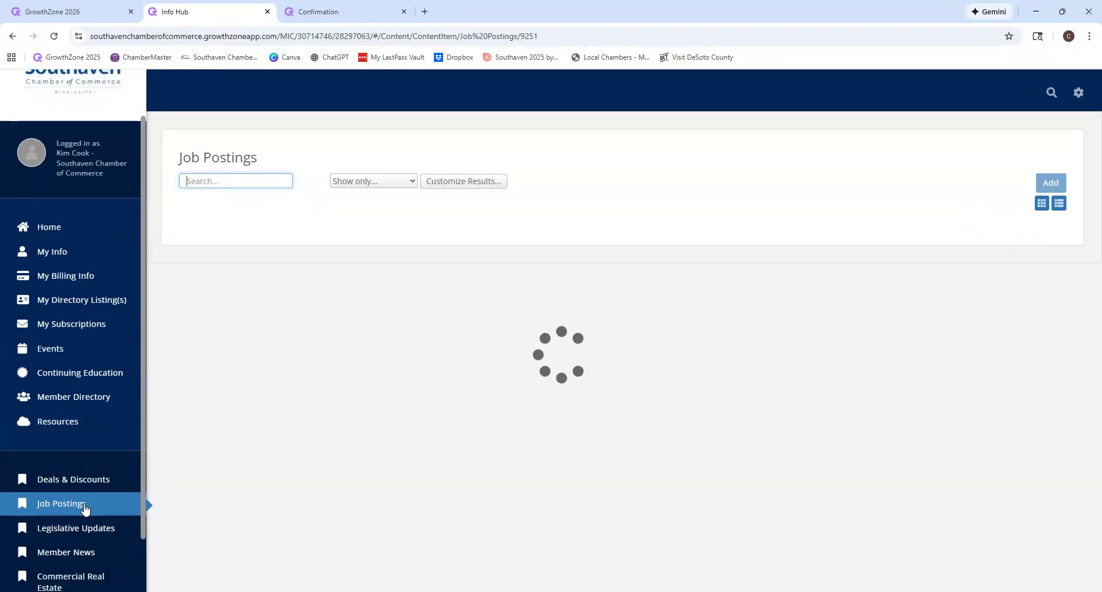
{"action": "left_click", "coordinate": [1056, 189]}
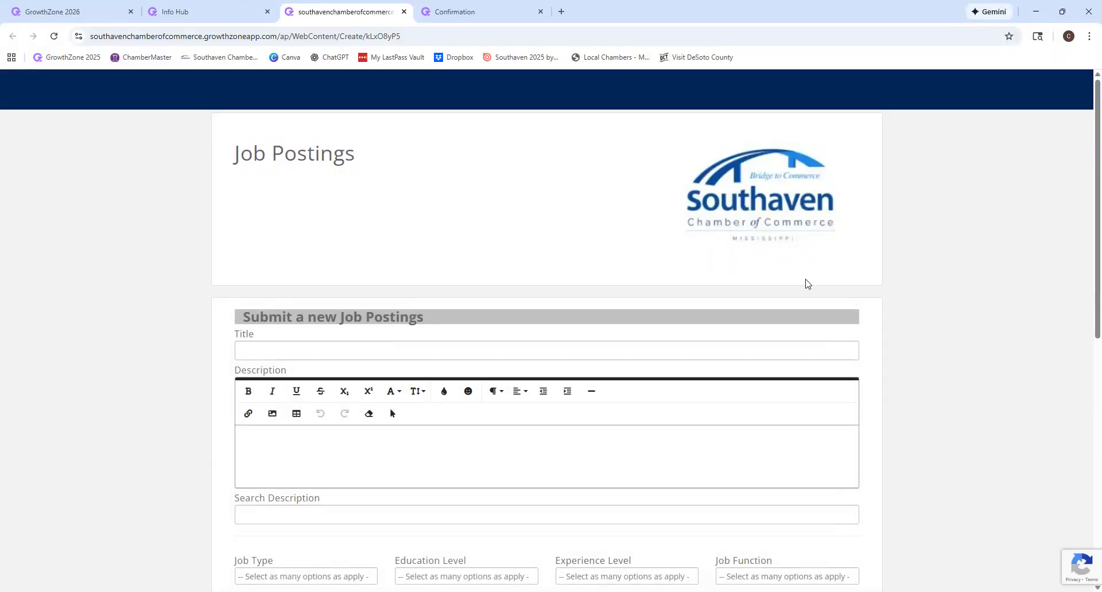
{"action": "scroll", "coordinate": [804, 282], "scroll_direction": "down", "scroll_amount": 2}
{"action": "scroll", "coordinate": [801, 282], "scroll_direction": "down", "scroll_amount": 4}
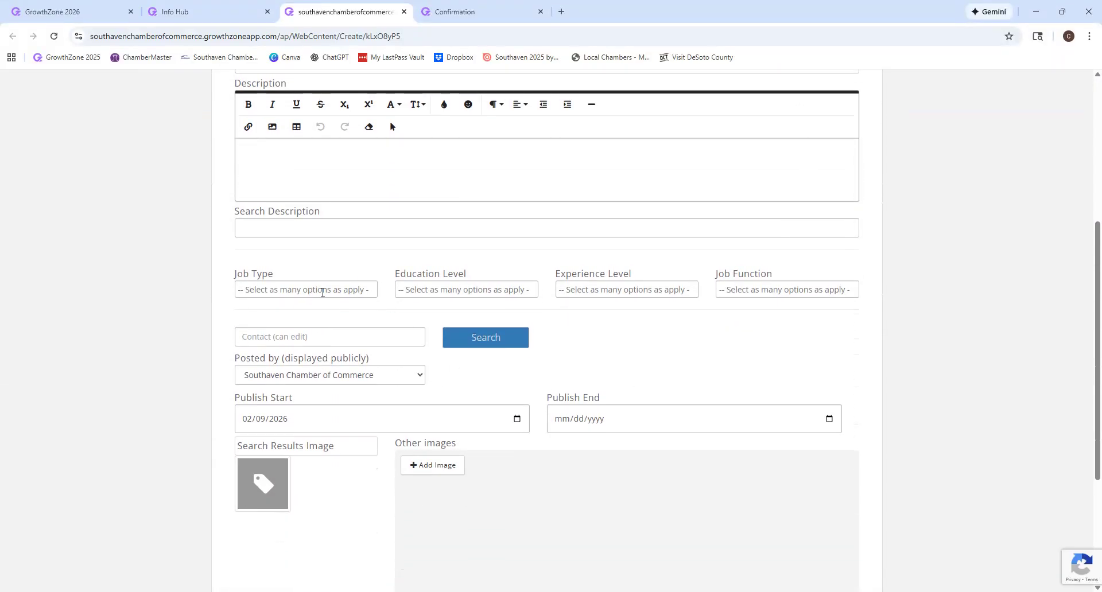
{"action": "scroll", "coordinate": [339, 161], "scroll_direction": "up", "scroll_amount": 1}
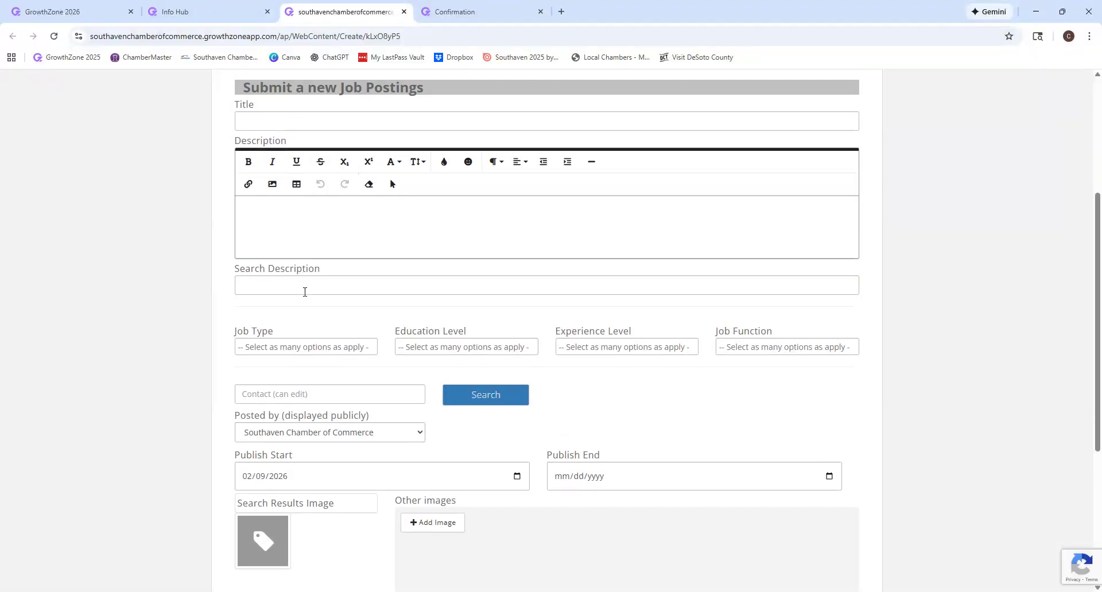
{"action": "left_click", "coordinate": [274, 347]}
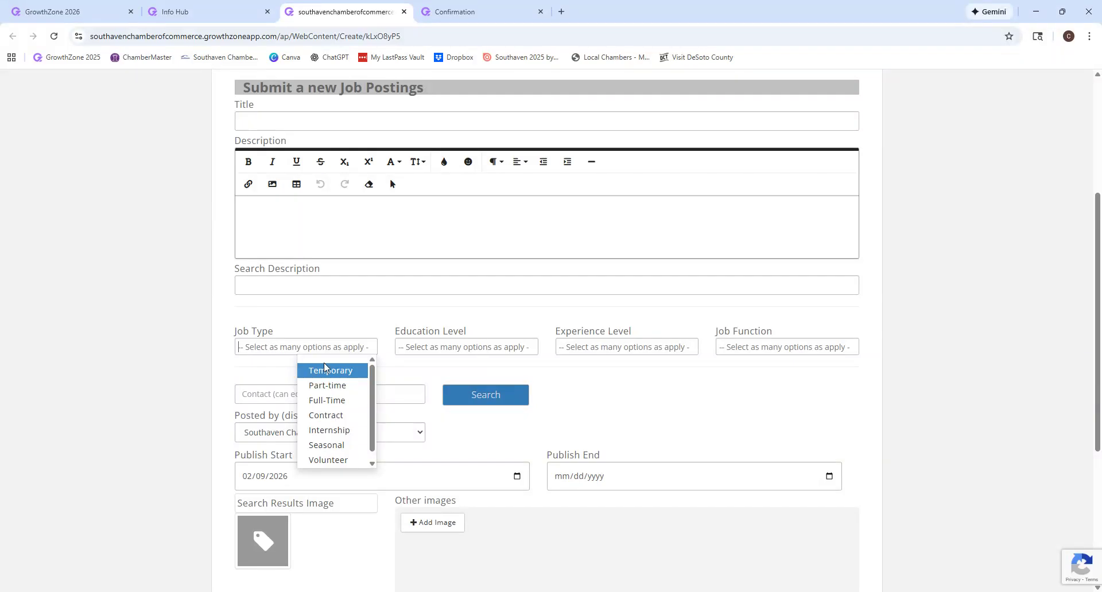
{"action": "left_click", "coordinate": [453, 347]}
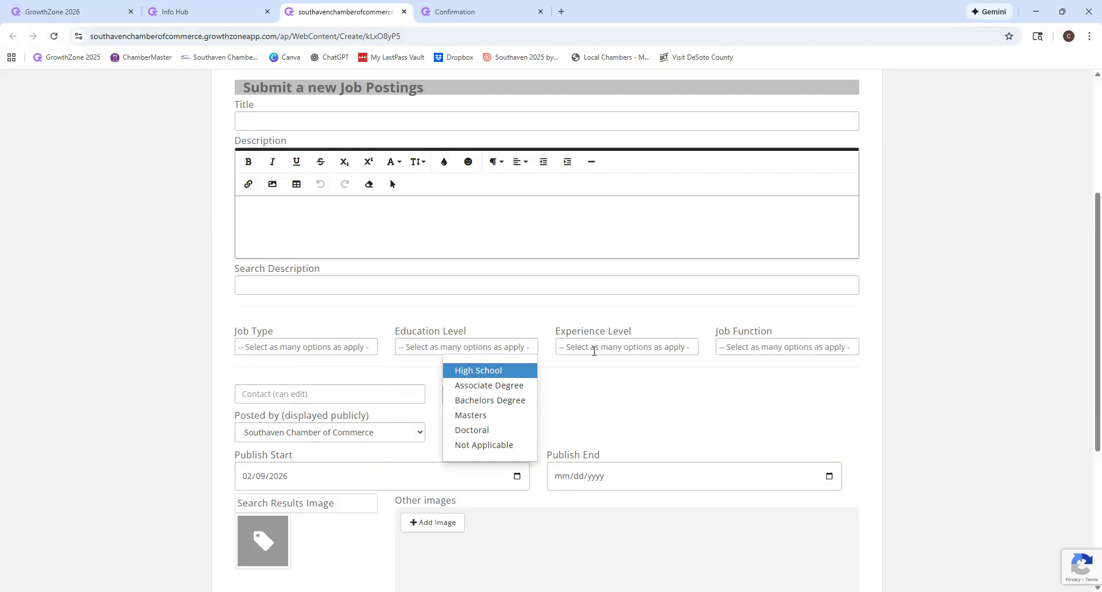
{"action": "left_click", "coordinate": [594, 352]}
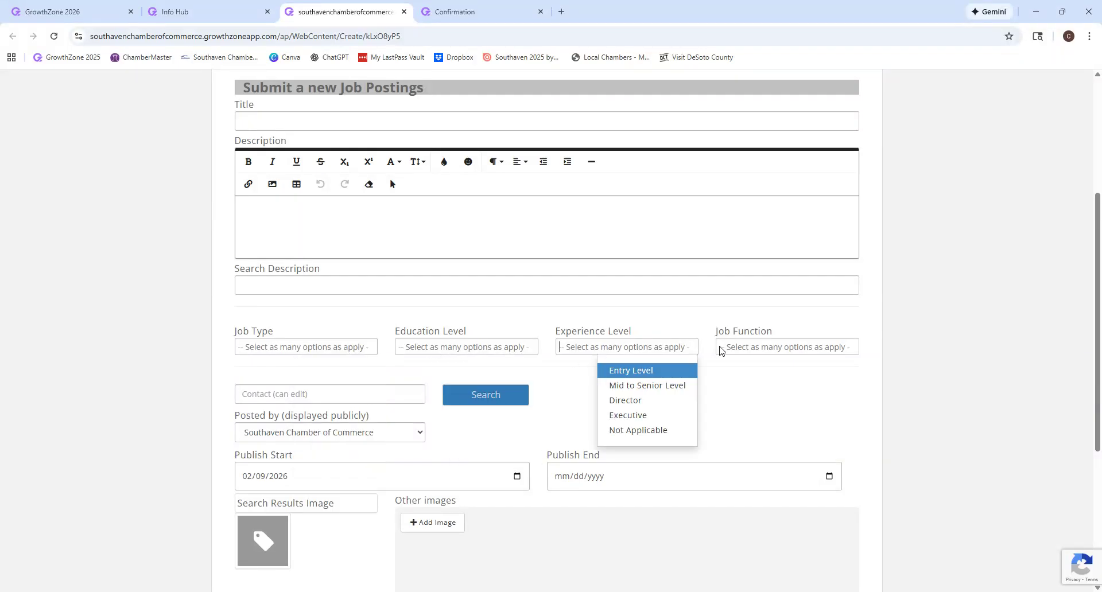
{"action": "left_click", "coordinate": [762, 346]}
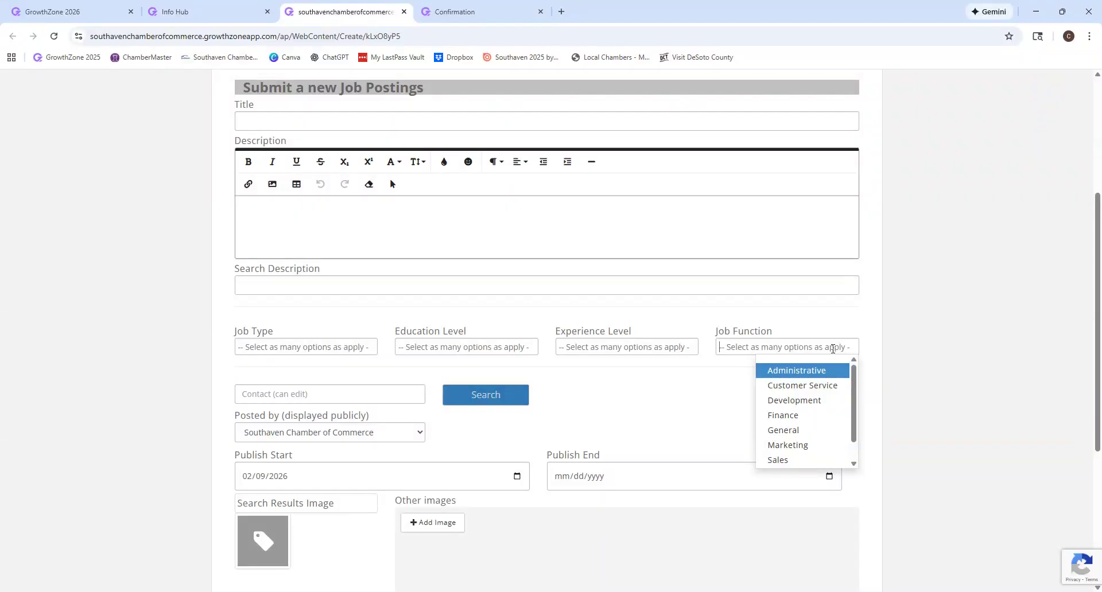
{"action": "left_click", "coordinate": [675, 395]}
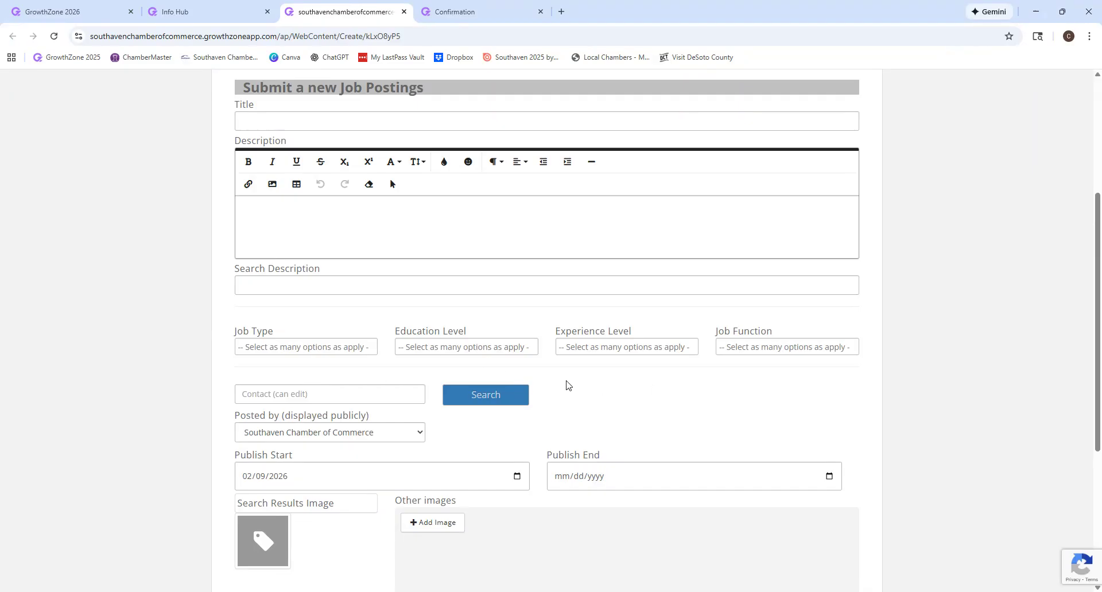
{"action": "scroll", "coordinate": [567, 385], "scroll_direction": "down", "scroll_amount": 2}
{"action": "scroll", "coordinate": [563, 386], "scroll_direction": "up", "scroll_amount": 3}
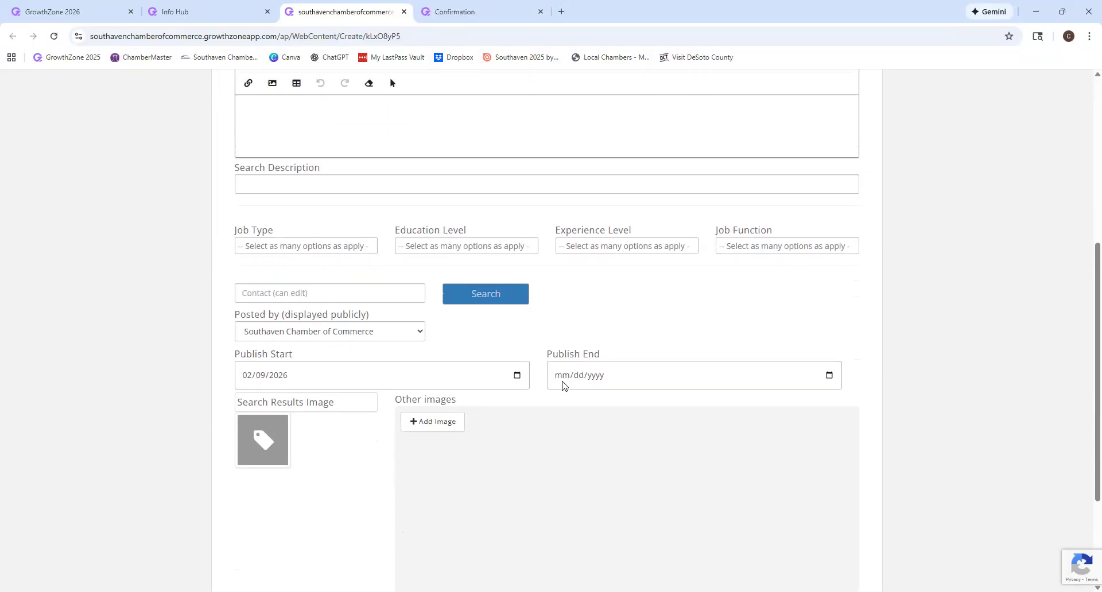
{"action": "left_click", "coordinate": [271, 275]}
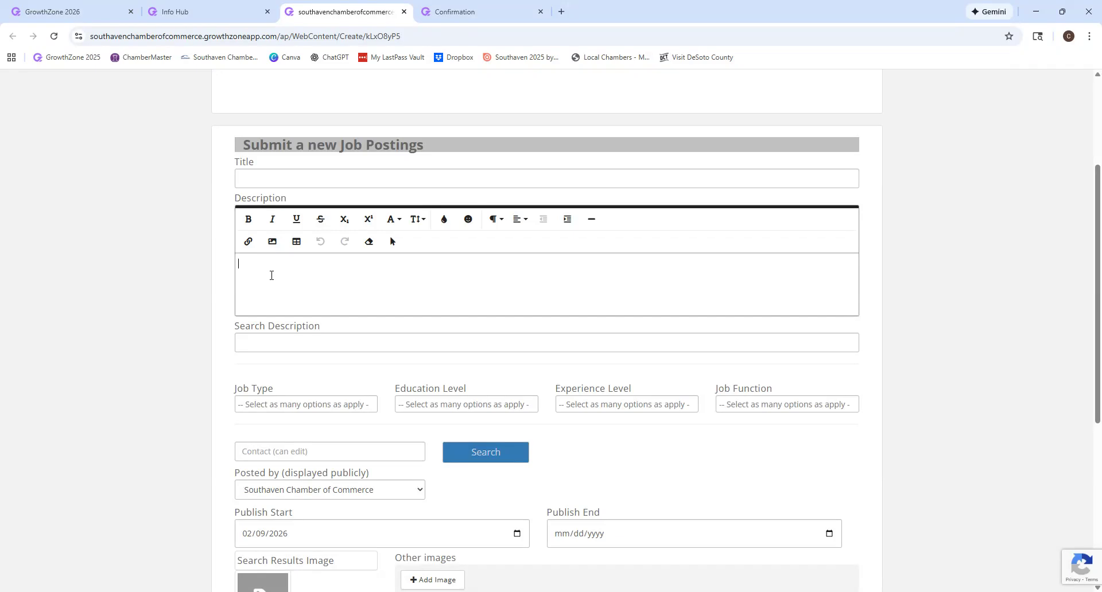
{"action": "scroll", "coordinate": [272, 275], "scroll_direction": "down", "scroll_amount": 3}
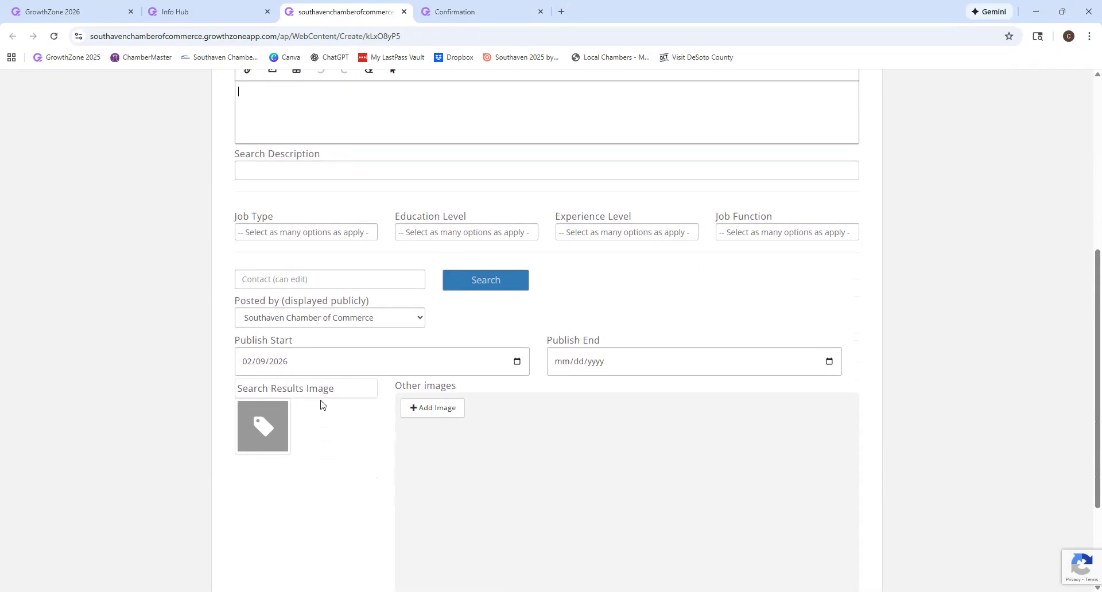
{"action": "scroll", "coordinate": [335, 466], "scroll_direction": "down", "scroll_amount": 3}
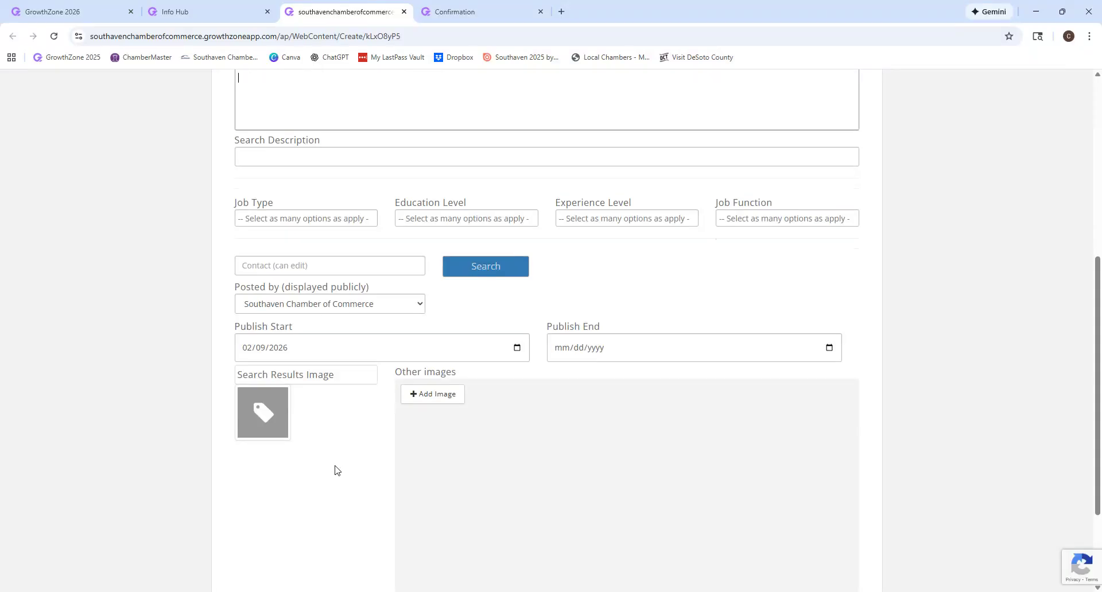
{"action": "left_click", "coordinate": [427, 264]}
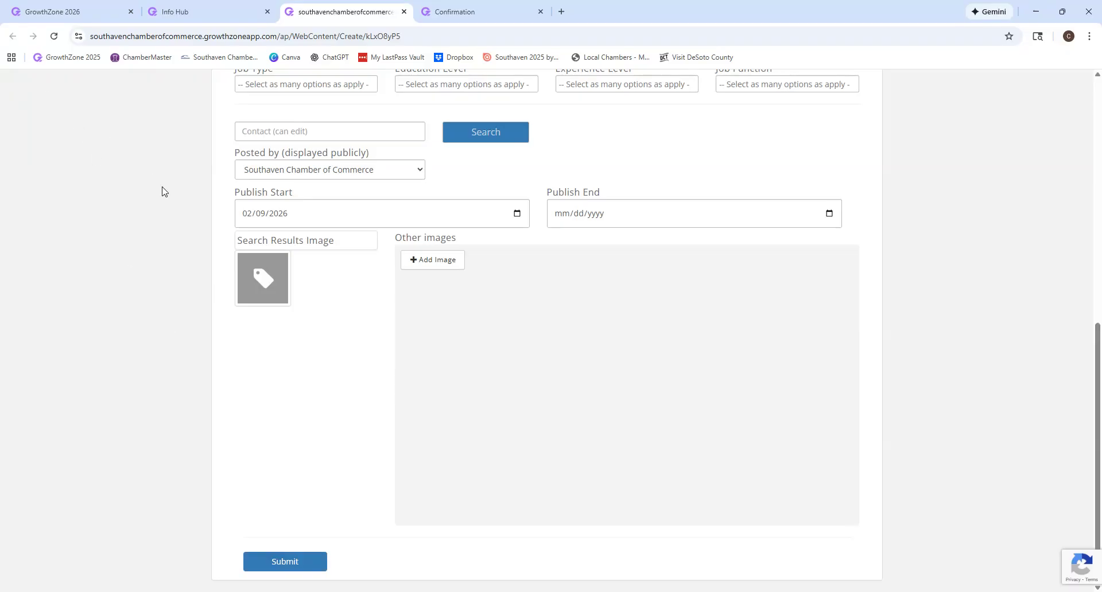
{"action": "scroll", "coordinate": [164, 191], "scroll_direction": "up", "scroll_amount": 8}
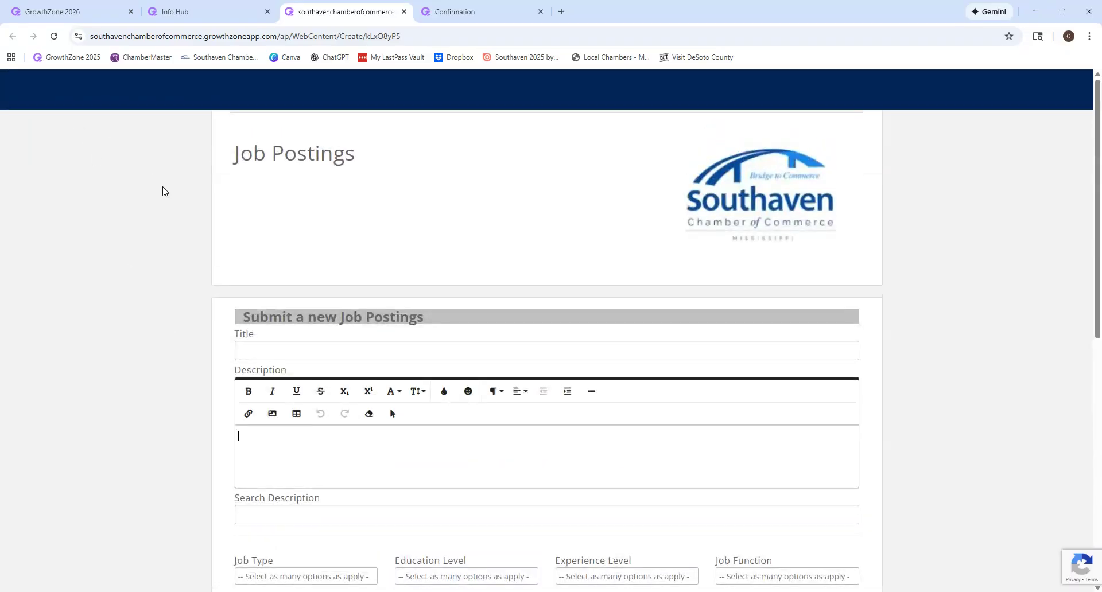